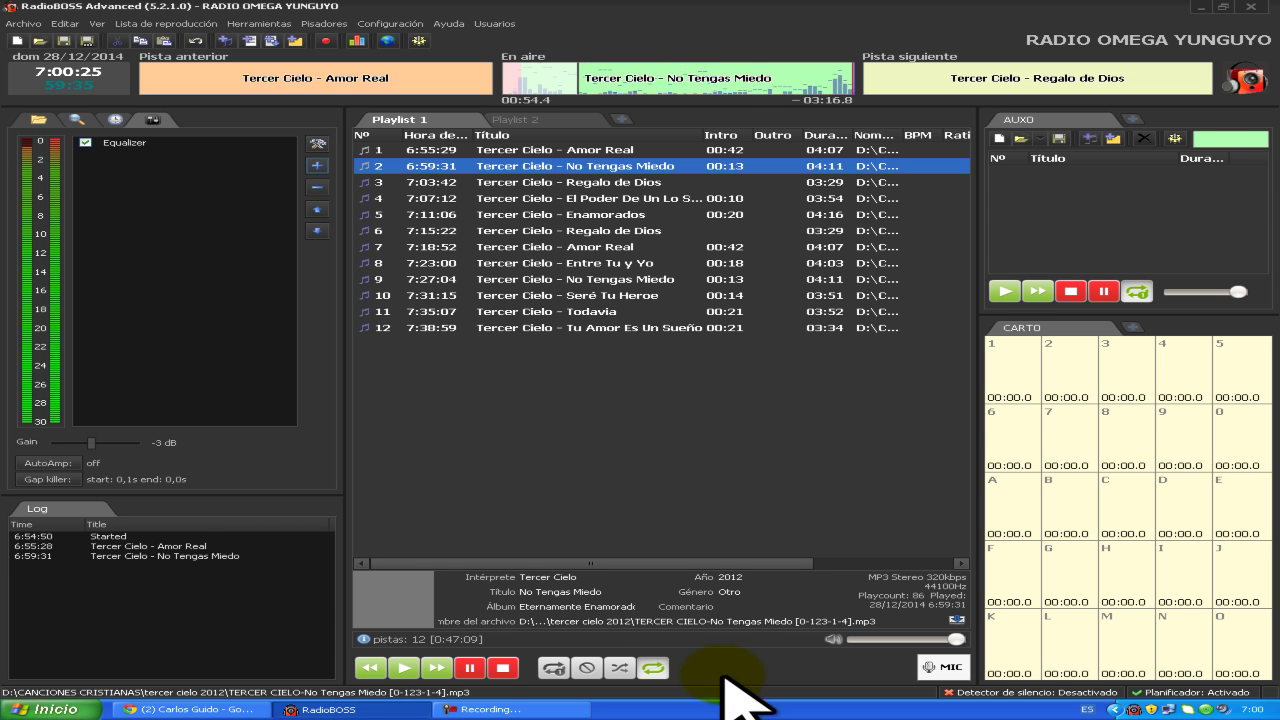
Minimize the open windows to show the desktop and place the PLUGIN VST folder beside the RADIO BOSS 5.2.10 folder.
{"action": "left_click", "coordinate": [1200, 8]}
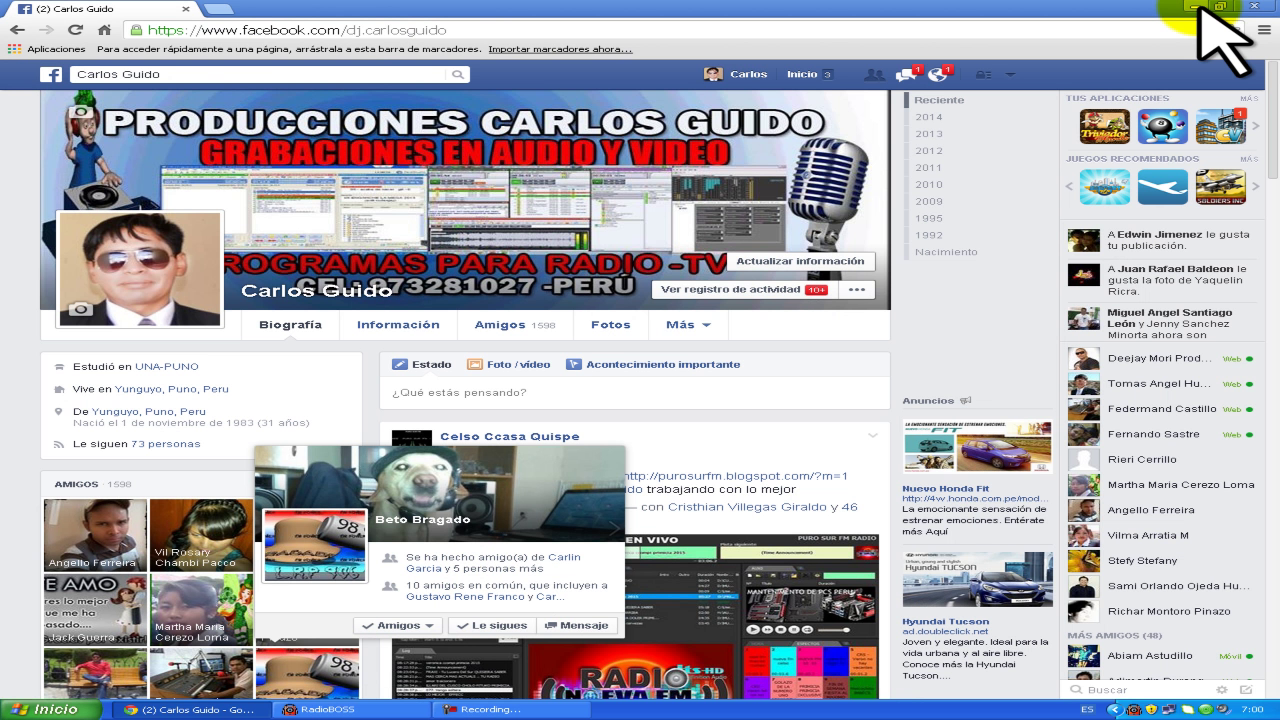
{"action": "left_click", "coordinate": [1194, 7]}
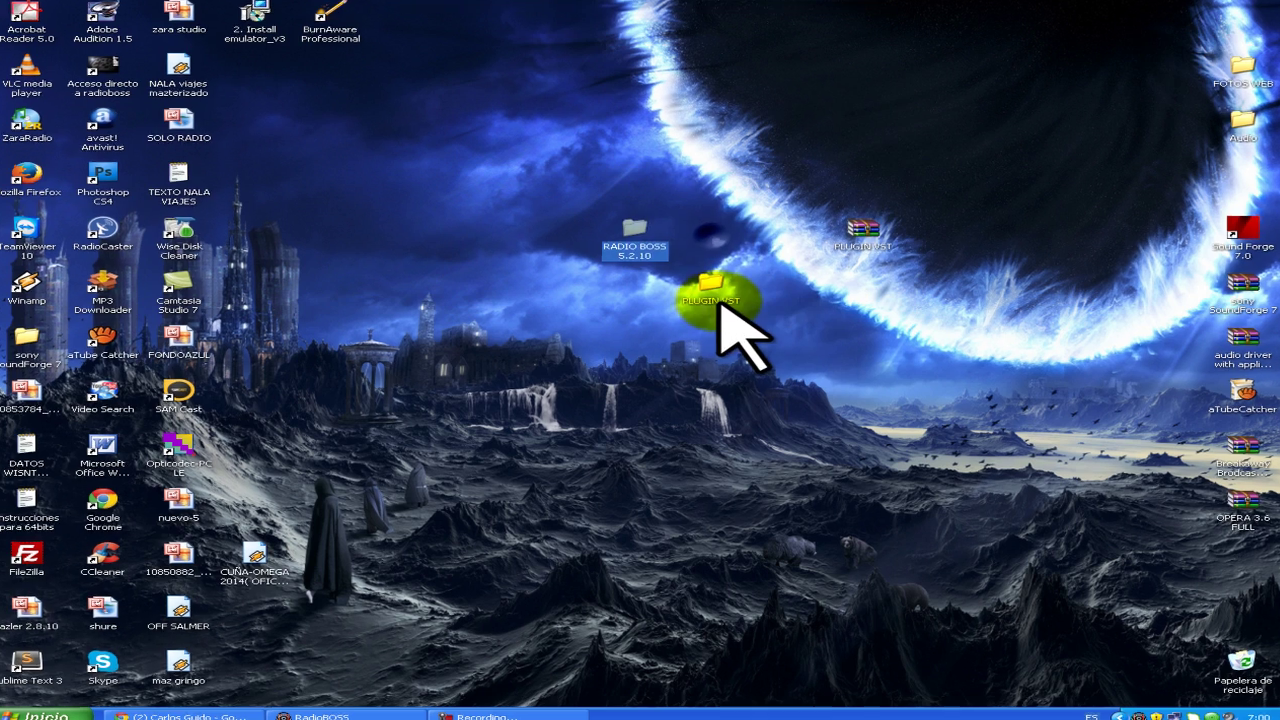
{"action": "left_click_drag", "start_coordinate": [711, 282], "coordinate": [765, 250]}
{"action": "left_click", "coordinate": [862, 465]}
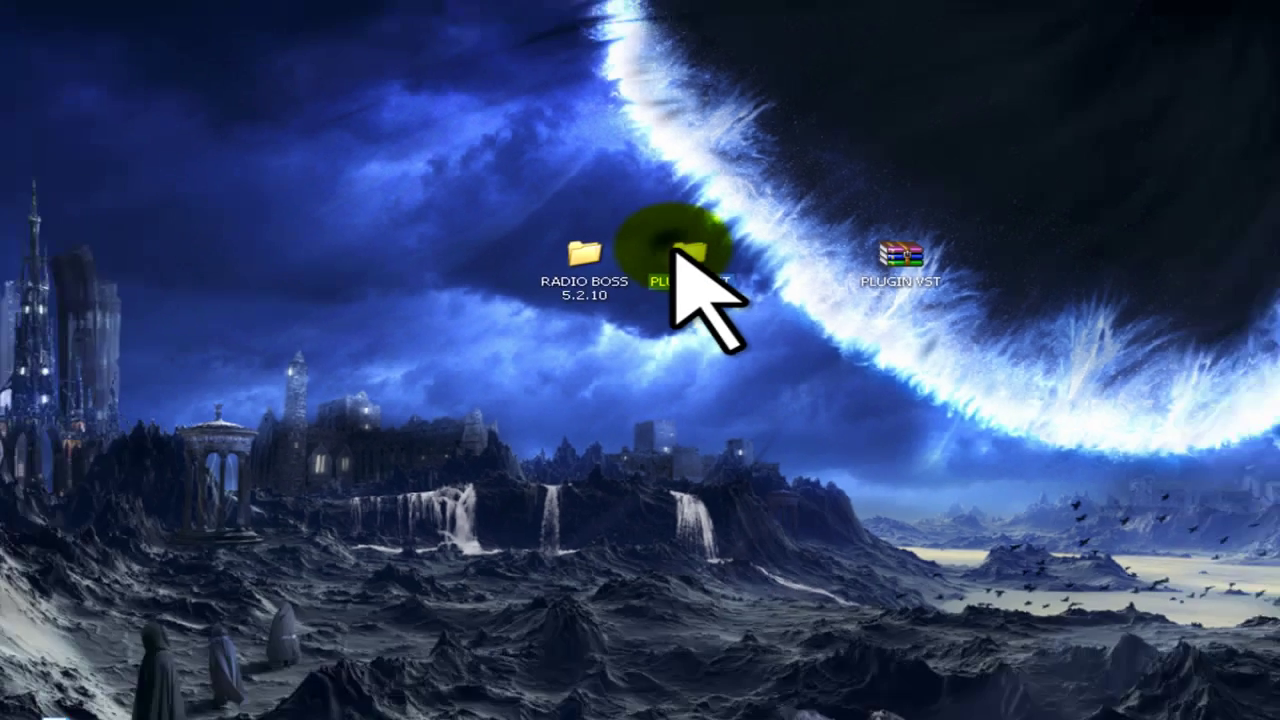
Copy jb_broadcast.dll from the Broadcast subfolder of the desktop's PLUGIN VST folder, and minimize the folder window.
{"action": "double_click", "coordinate": [700, 414]}
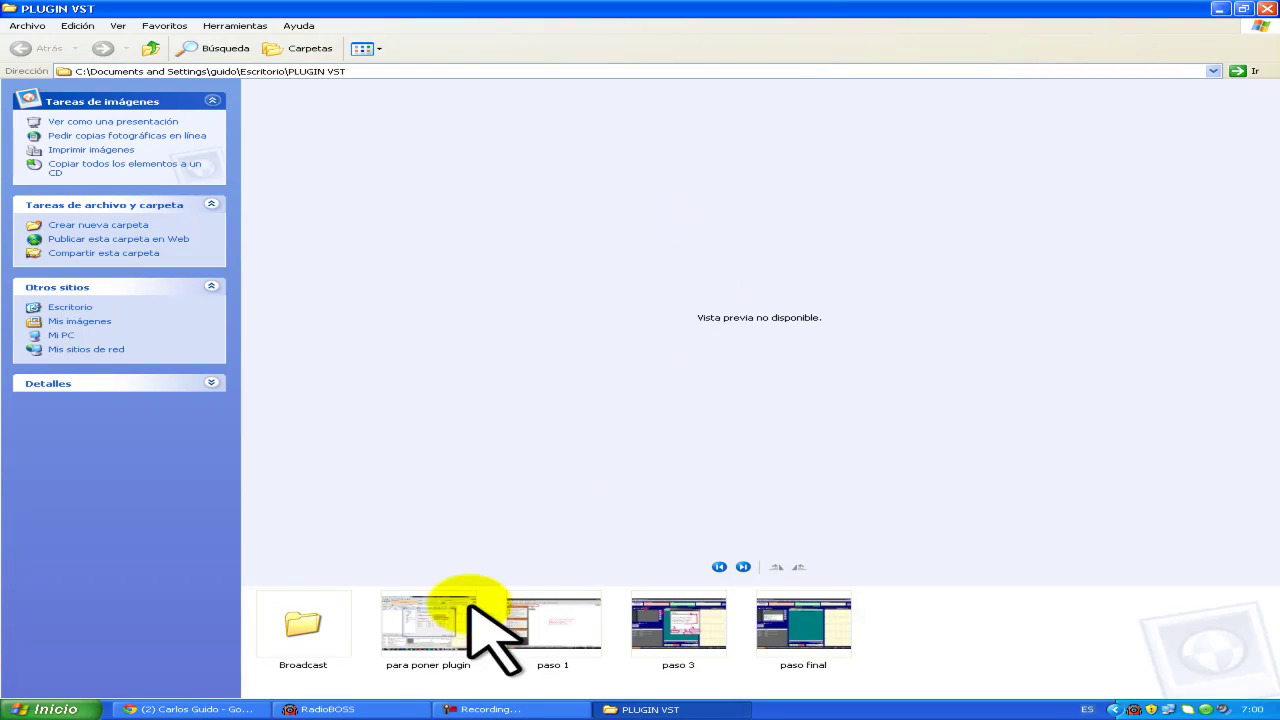
{"action": "double_click", "coordinate": [303, 625]}
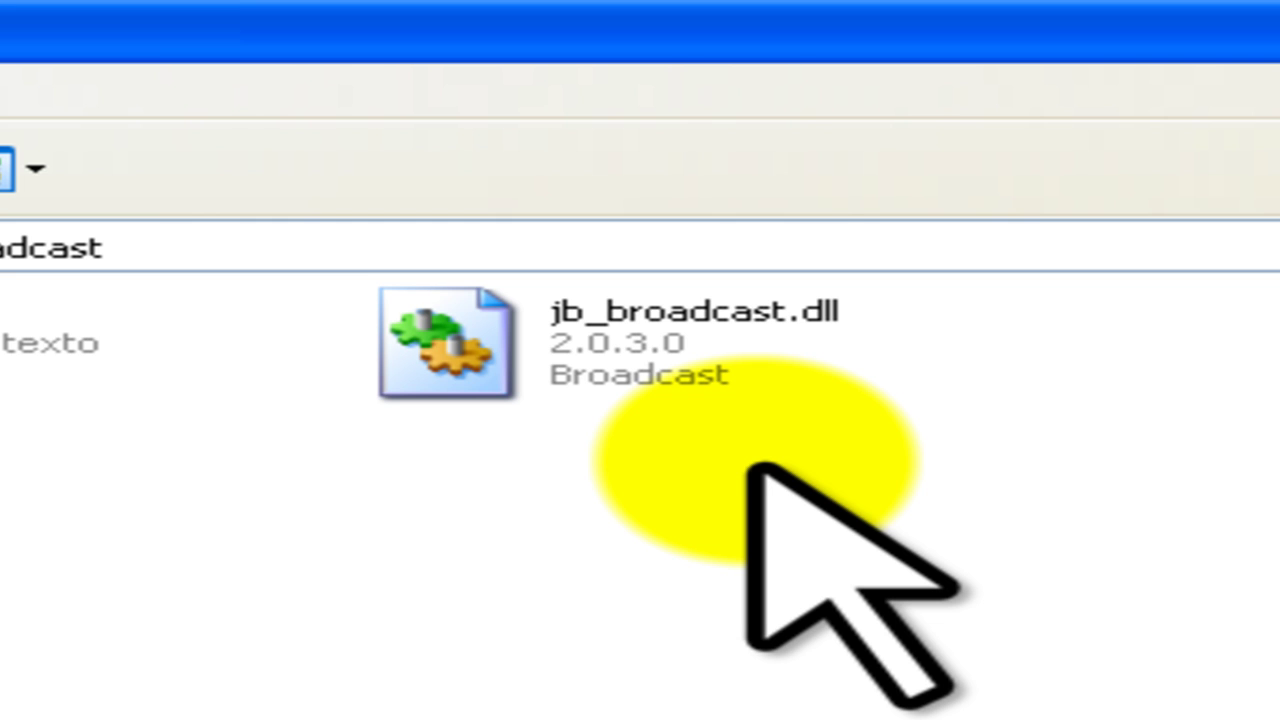
{"action": "right_click", "coordinate": [517, 354]}
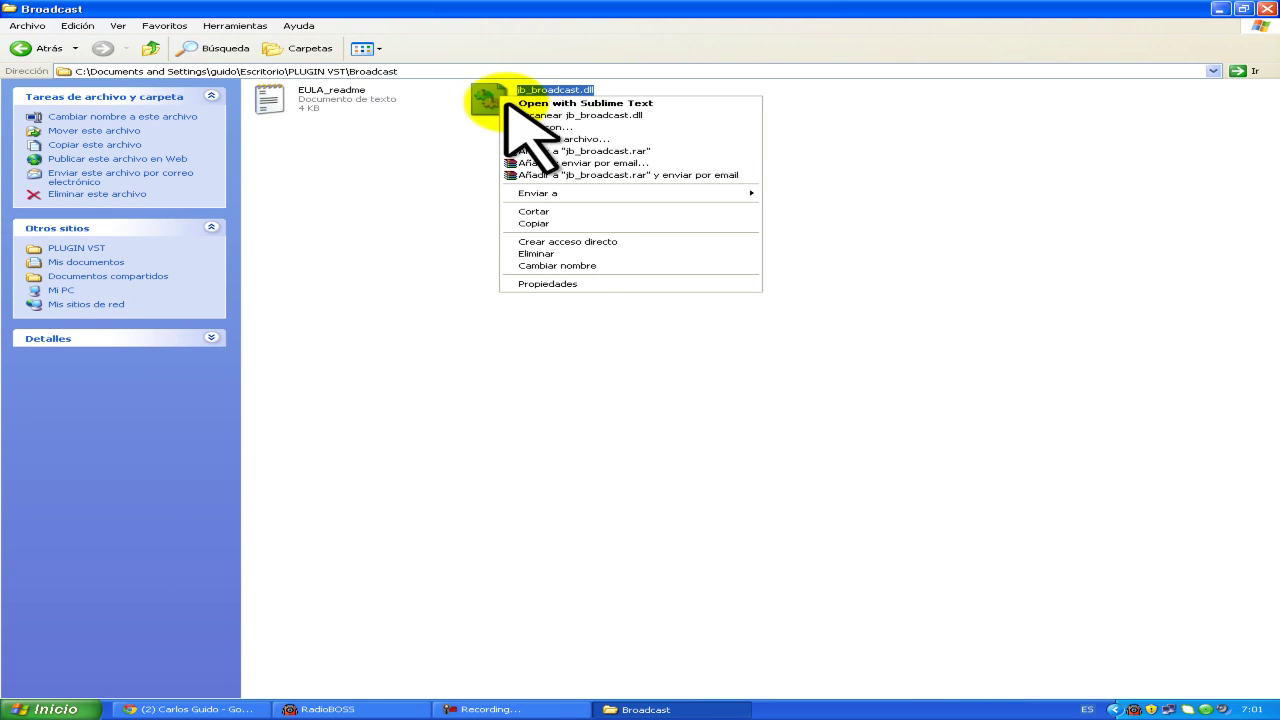
{"action": "left_click", "coordinate": [533, 223]}
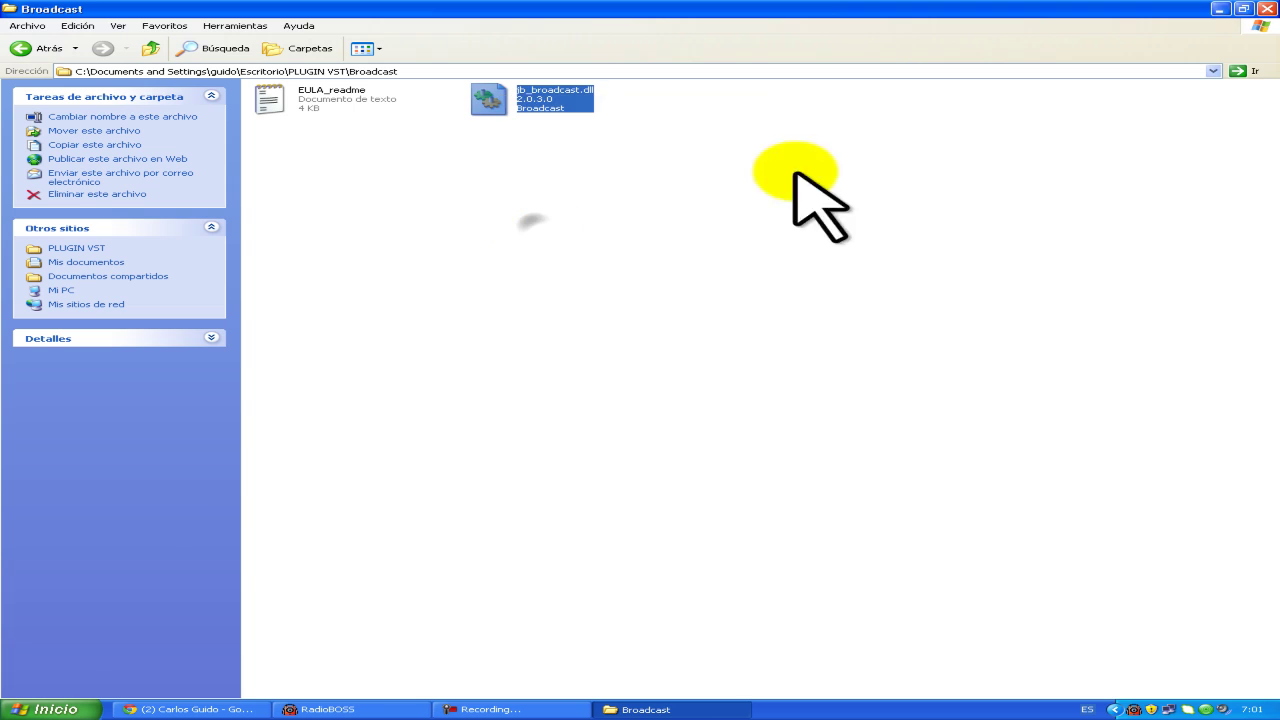
{"action": "left_click", "coordinate": [1219, 9]}
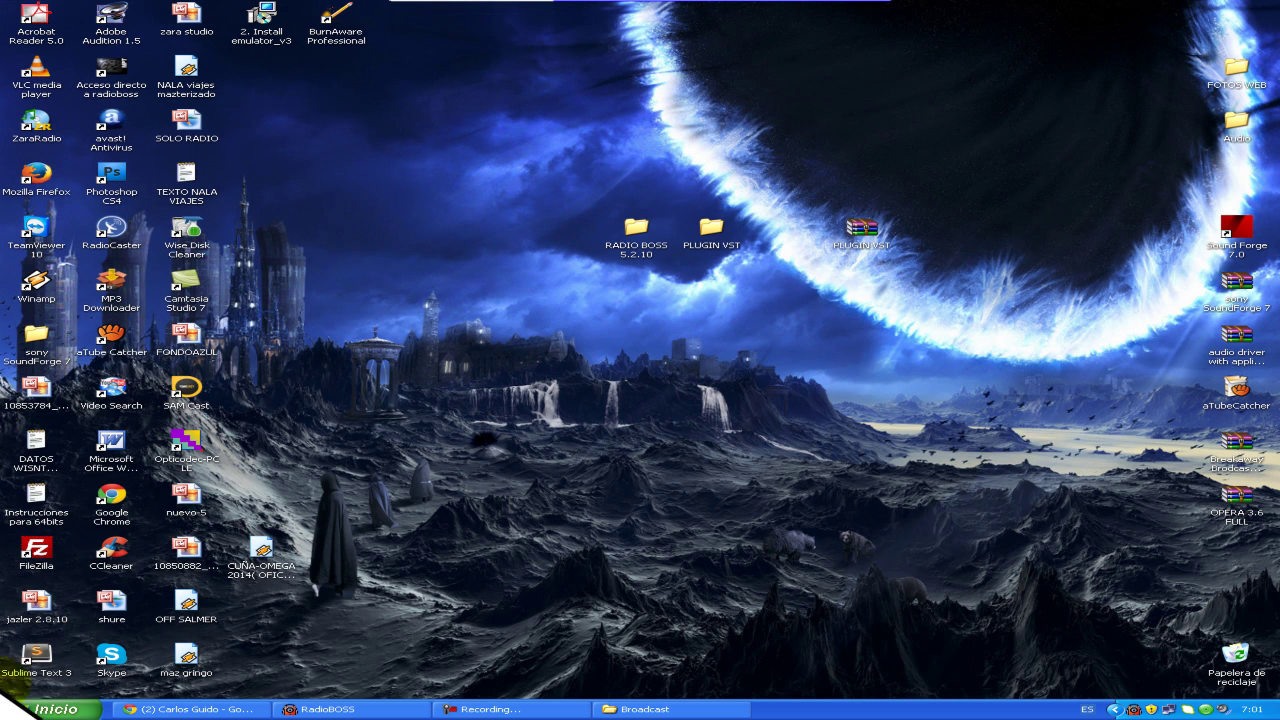
Open the folder C:\Archivos de programa\RadioBOSS\Plugins\VST in a maximized window.
{"action": "left_click", "coordinate": [50, 709]}
{"action": "left_click", "coordinate": [243, 490]}
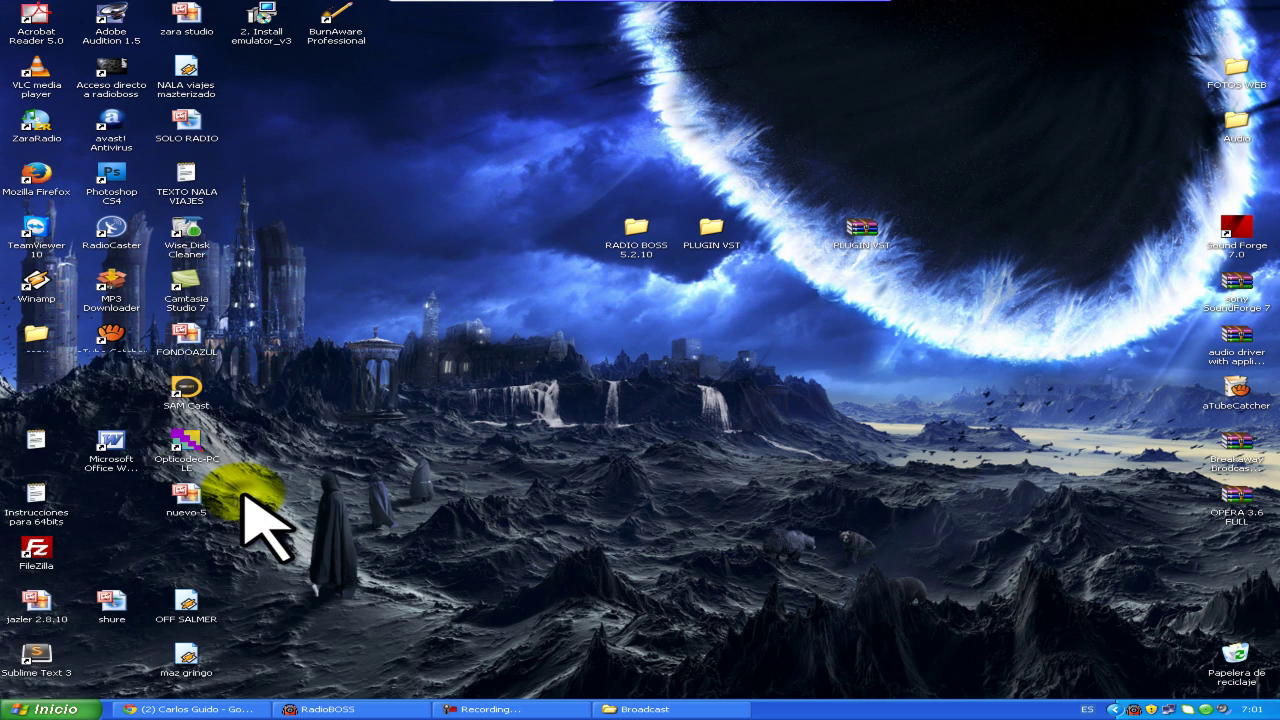
{"action": "double_click", "coordinate": [335, 209]}
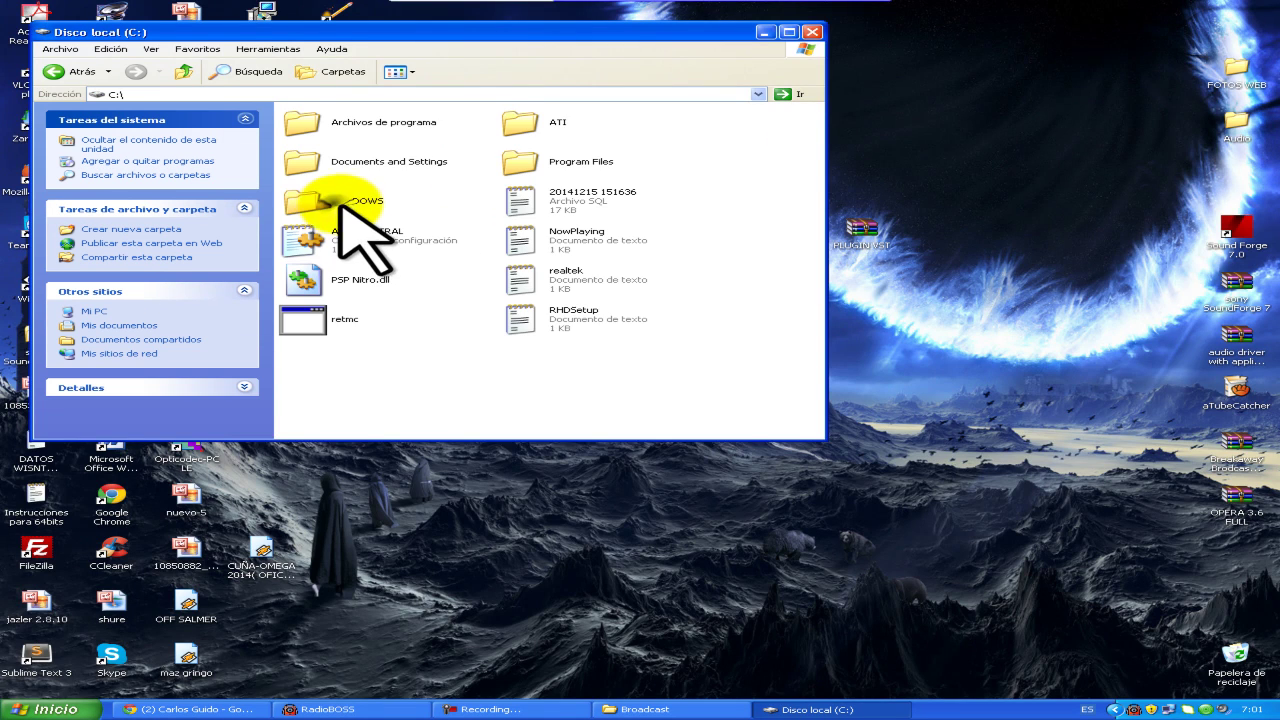
{"action": "left_click", "coordinate": [788, 33]}
{"action": "double_click", "coordinate": [300, 96]}
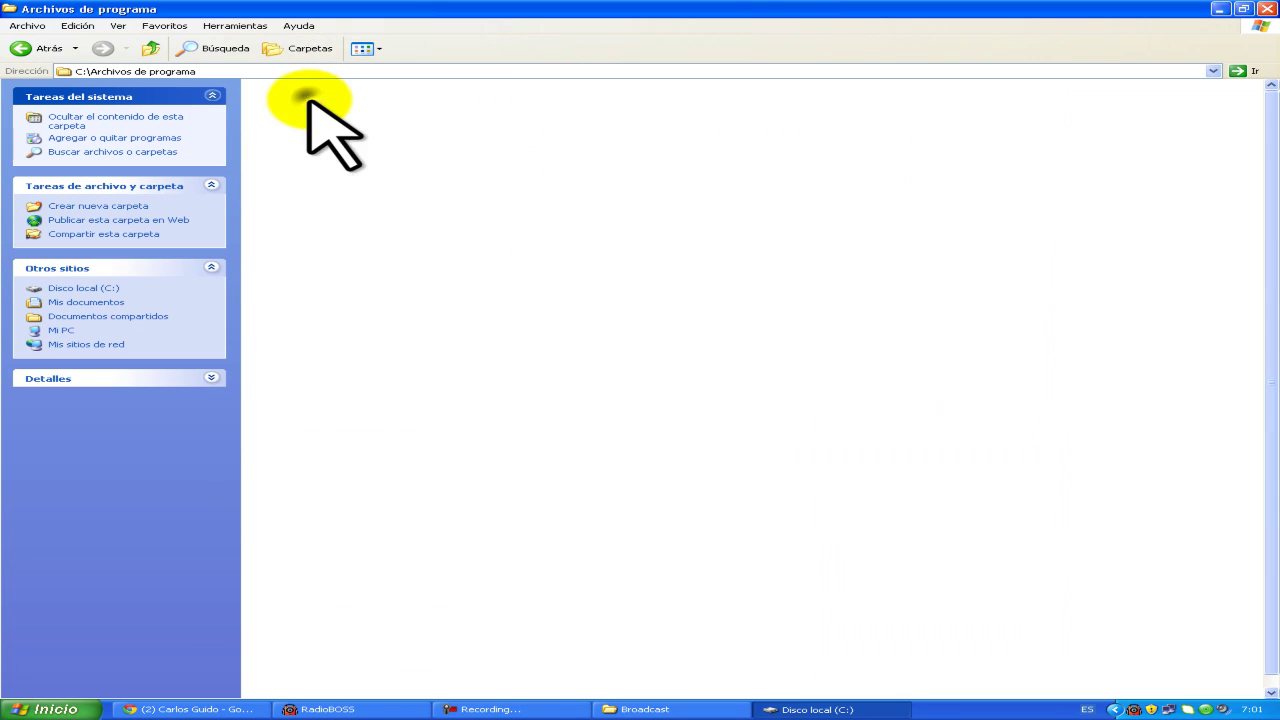
{"action": "double_click", "coordinate": [703, 450]}
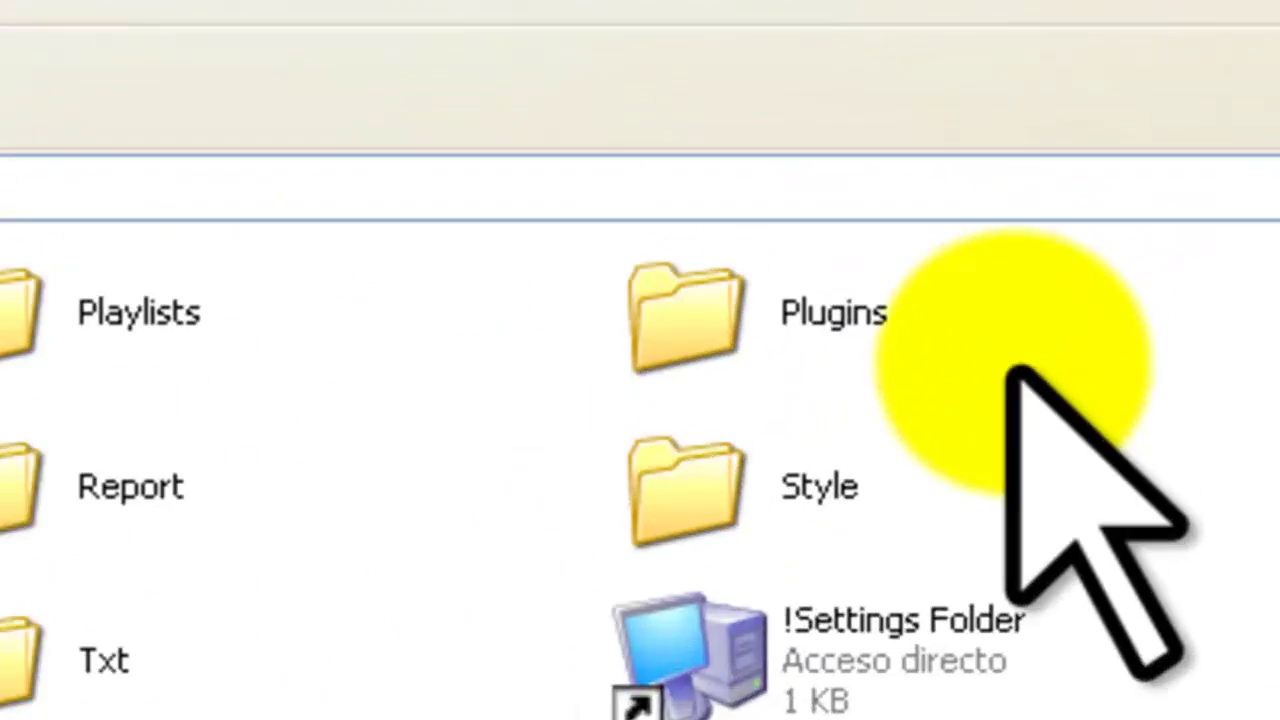
{"action": "double_click", "coordinate": [955, 99]}
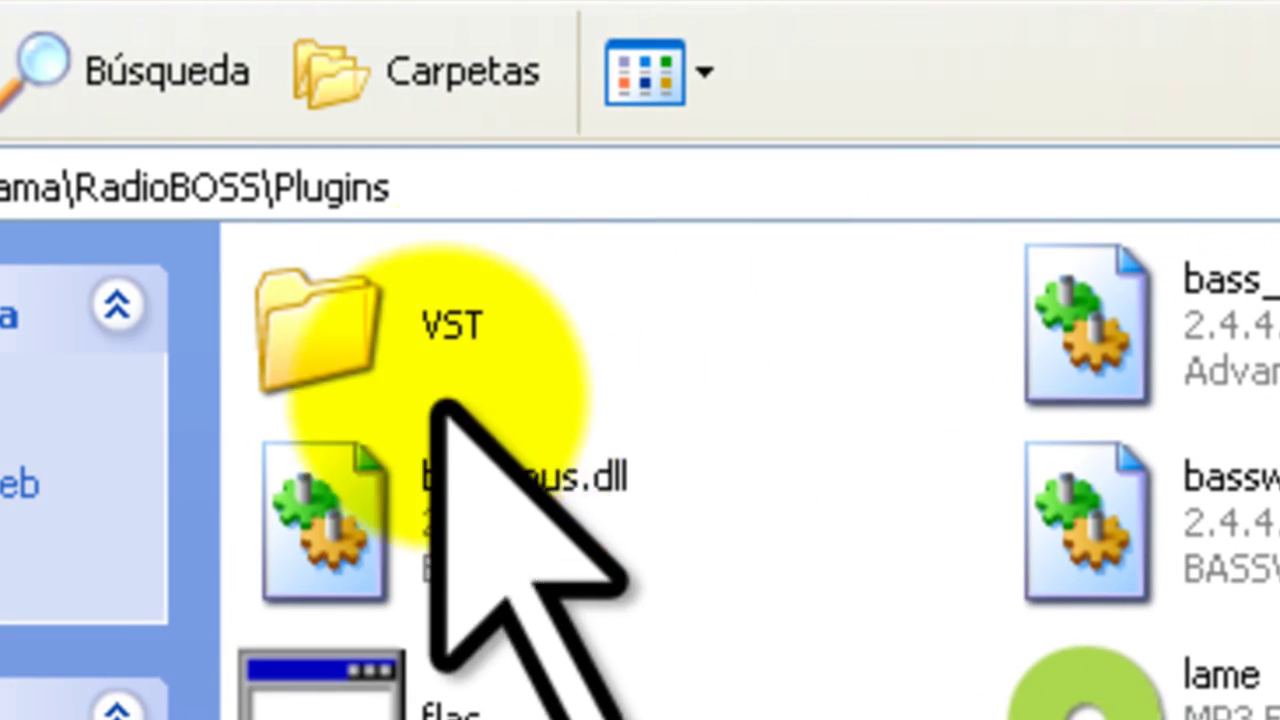
{"action": "double_click", "coordinate": [430, 355]}
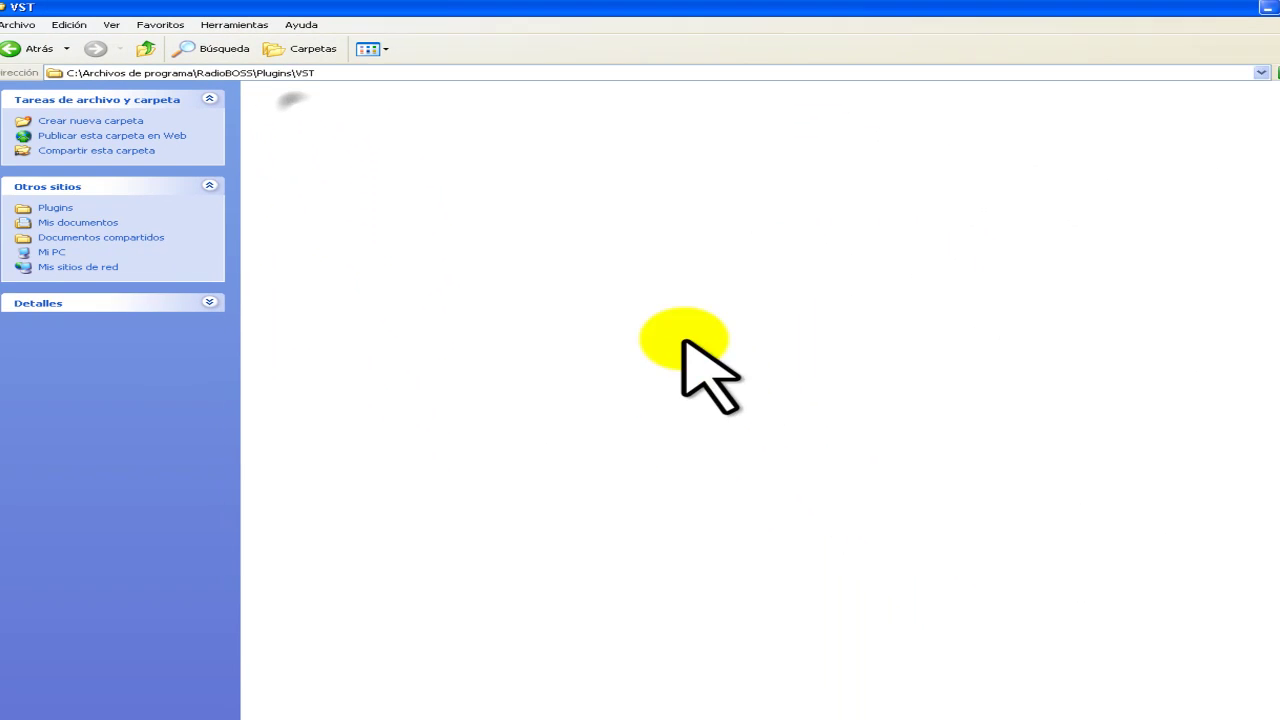
Paste jb_broadcast.dll into RadioBOSS's VST plugin folder and close the folder window.
{"action": "right_click", "coordinate": [648, 235]}
{"action": "left_click", "coordinate": [686, 308]}
{"action": "left_click", "coordinate": [705, 314]}
{"action": "right_click", "coordinate": [694, 268]}
{"action": "key", "text": "Escape"}
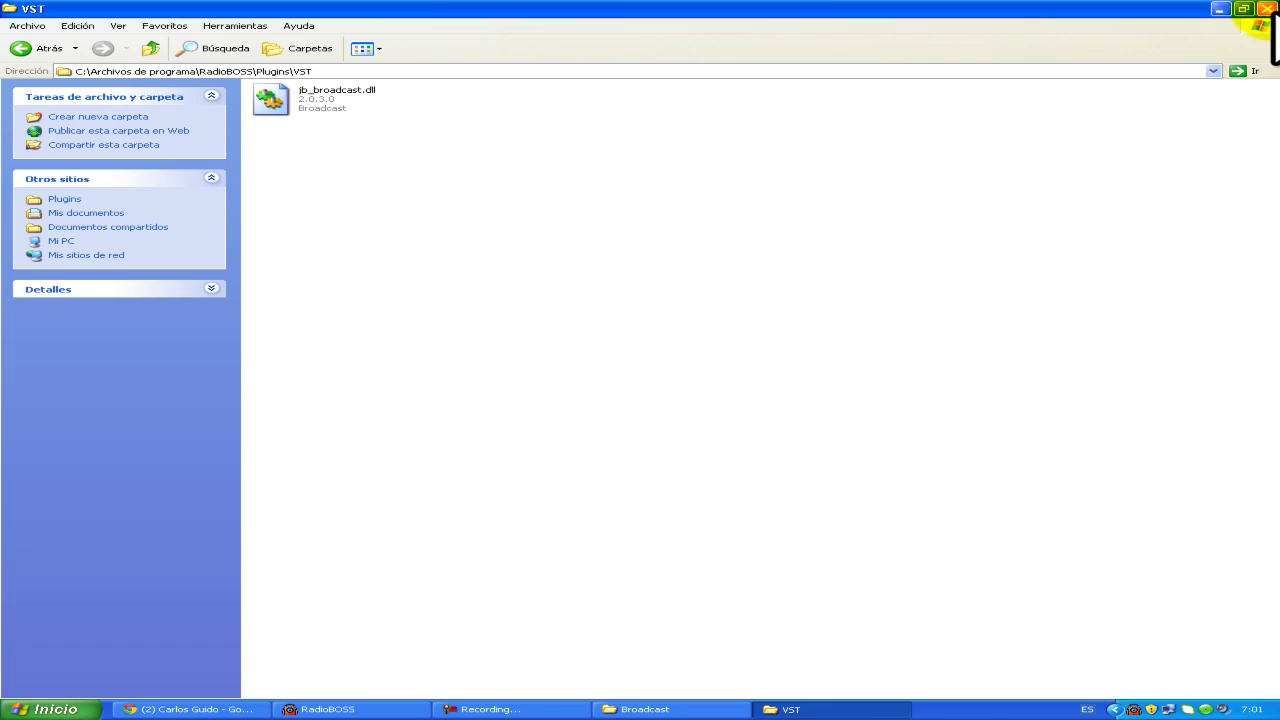
{"action": "left_click", "coordinate": [1267, 9]}
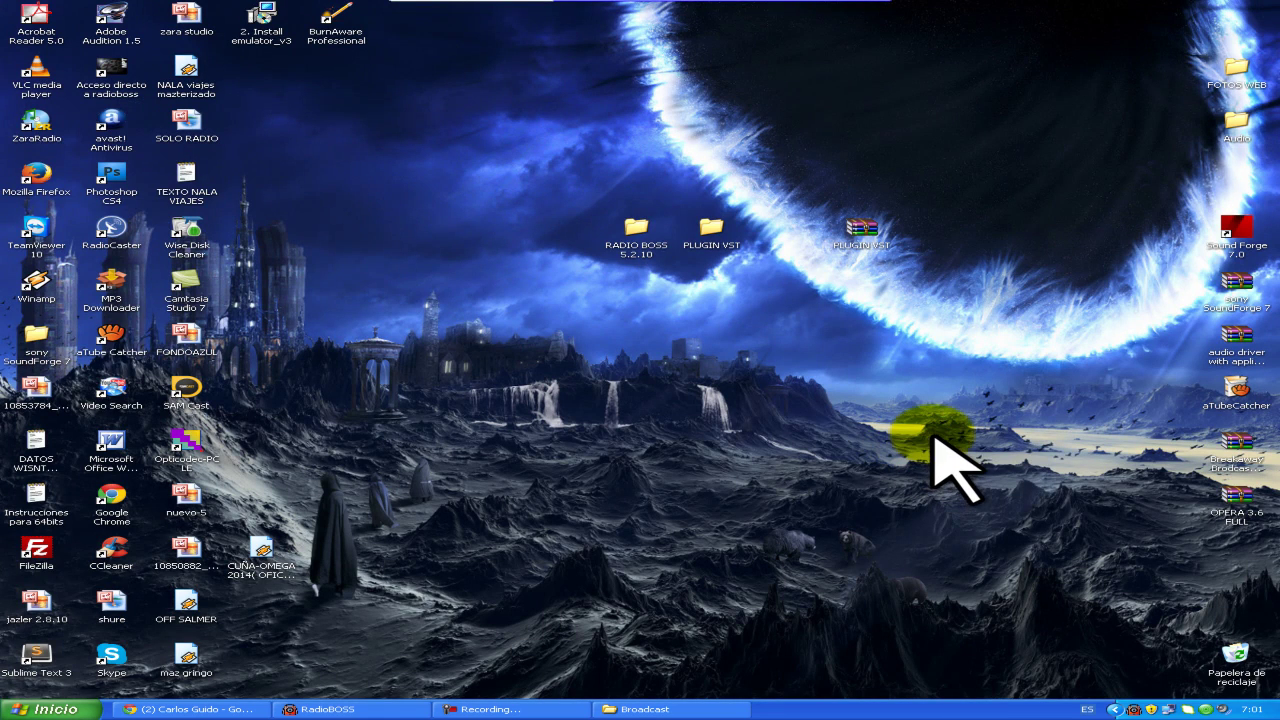
Switch to RadioBOSS and open the plugin location settings from the dialog for adding a DSP effect.
{"action": "left_click", "coordinate": [352, 709]}
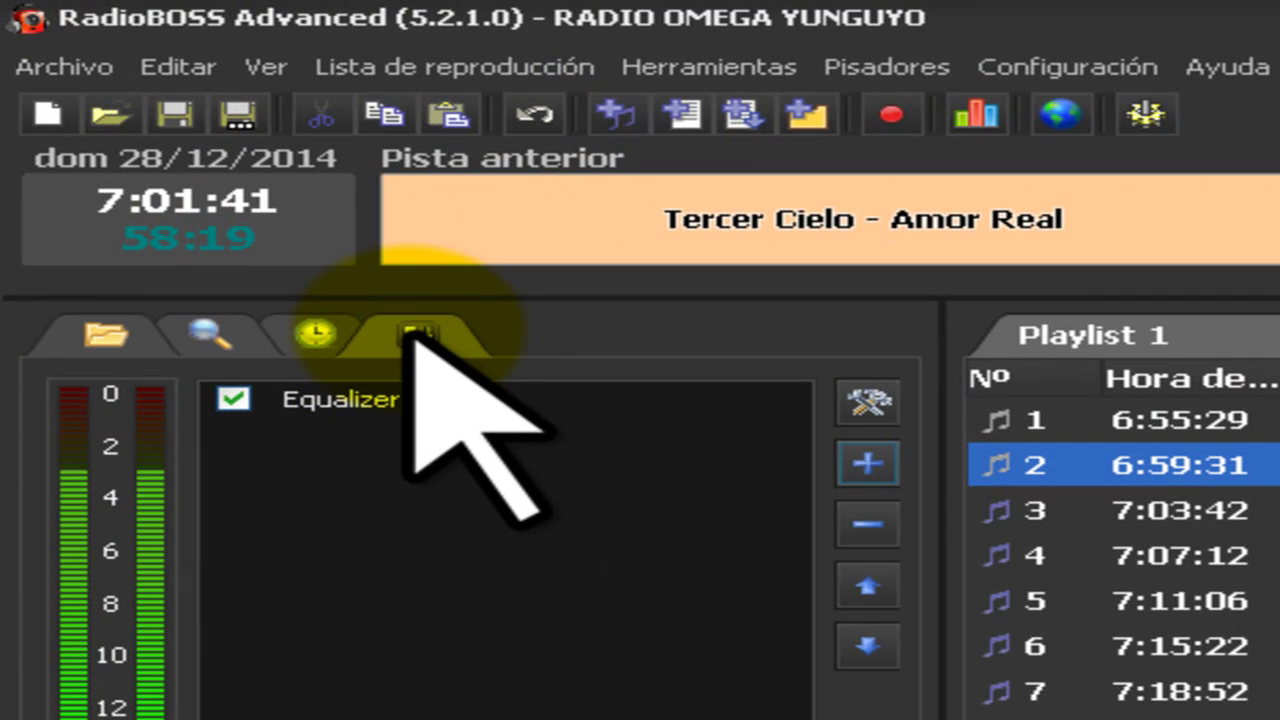
{"action": "left_click", "coordinate": [414, 334]}
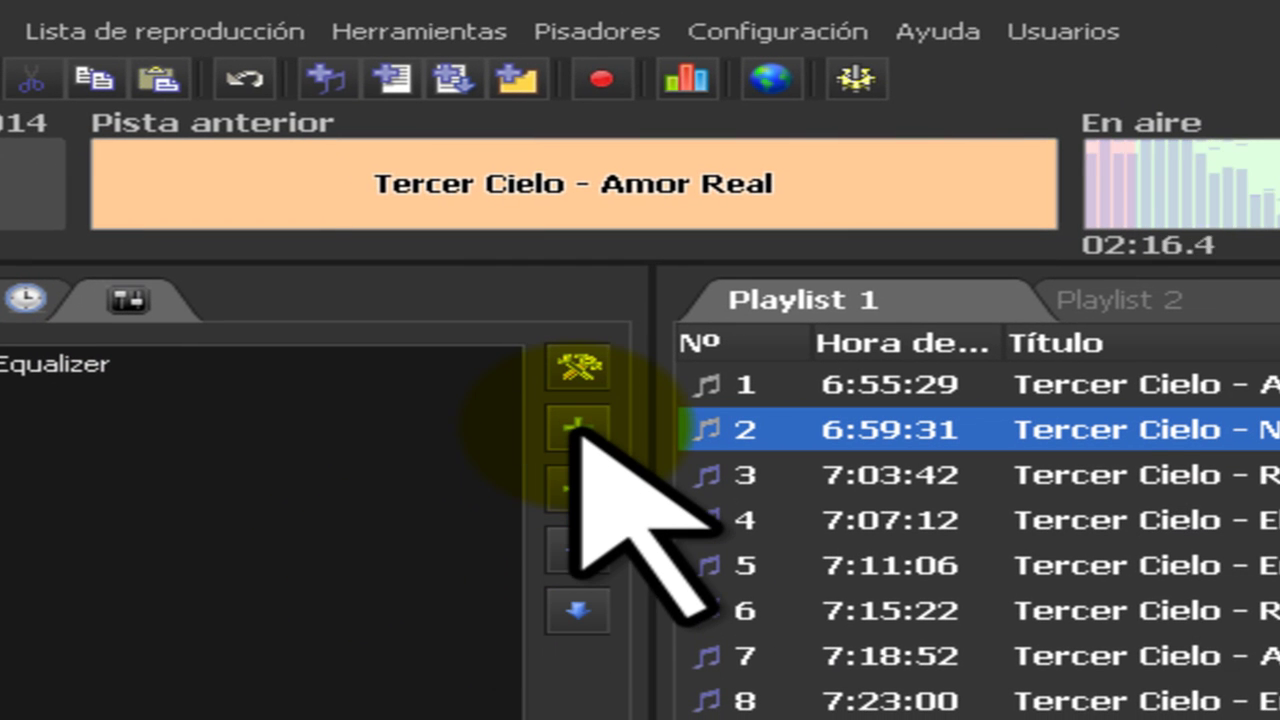
{"action": "left_click", "coordinate": [578, 430]}
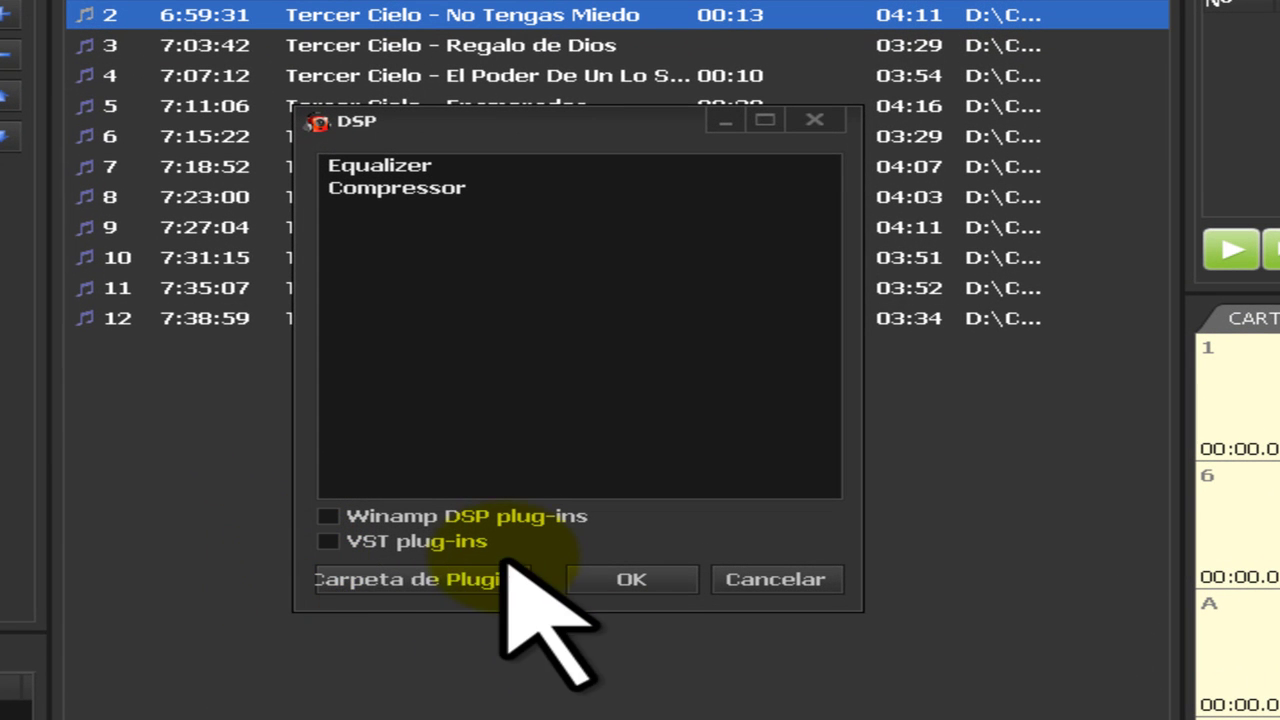
{"action": "left_click", "coordinate": [400, 580]}
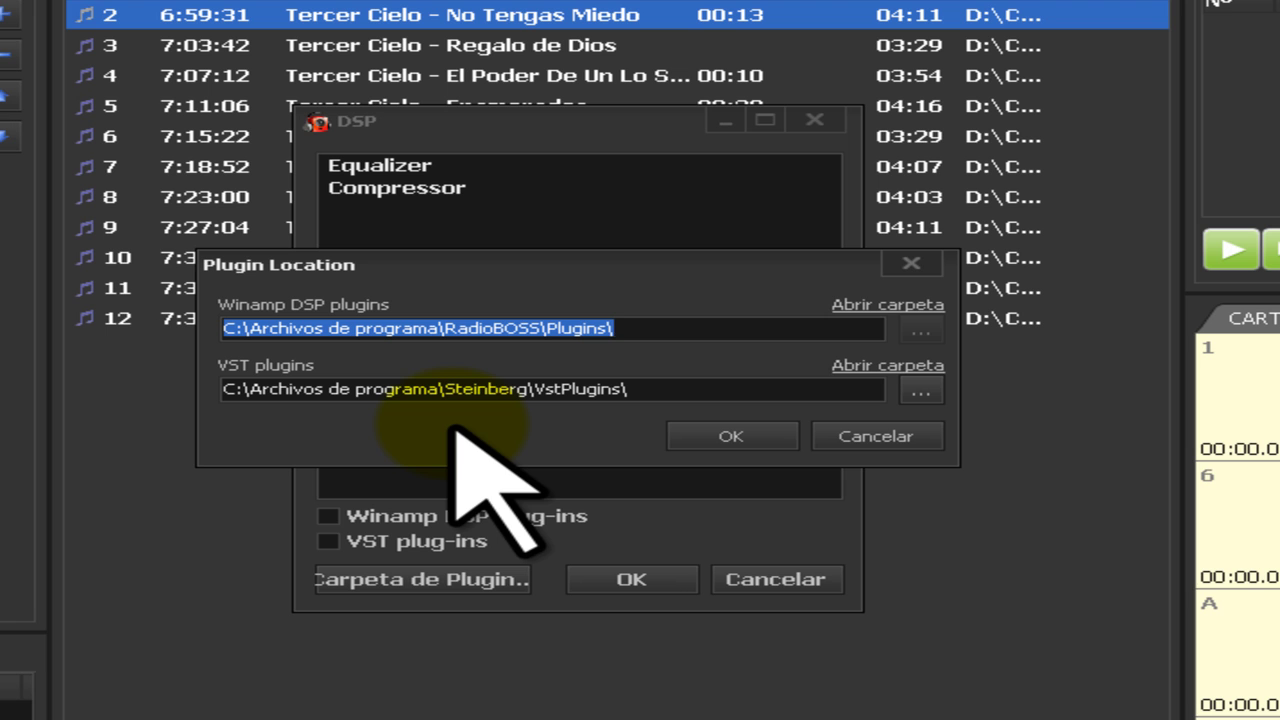
Set the VST plugins location to C:\Archivos de programa\RadioBOSS\Plugins\VST.
{"action": "left_click", "coordinate": [918, 390]}
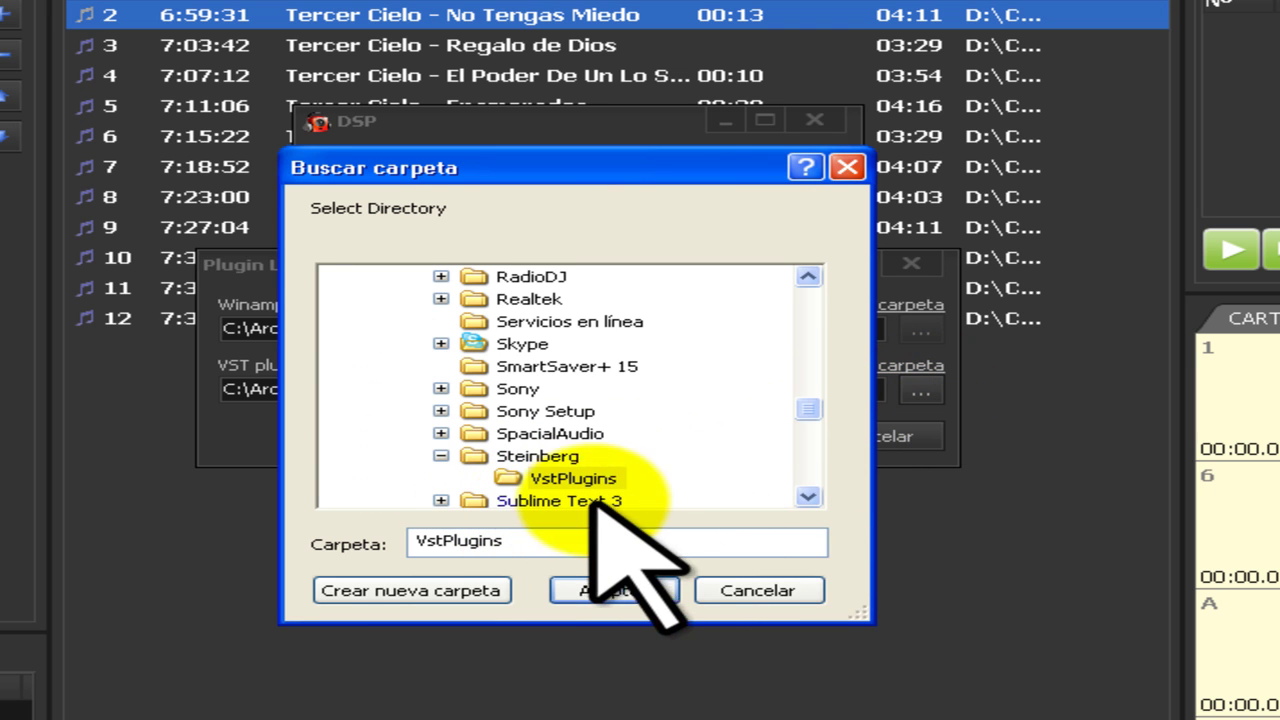
{"action": "left_click", "coordinate": [809, 495]}
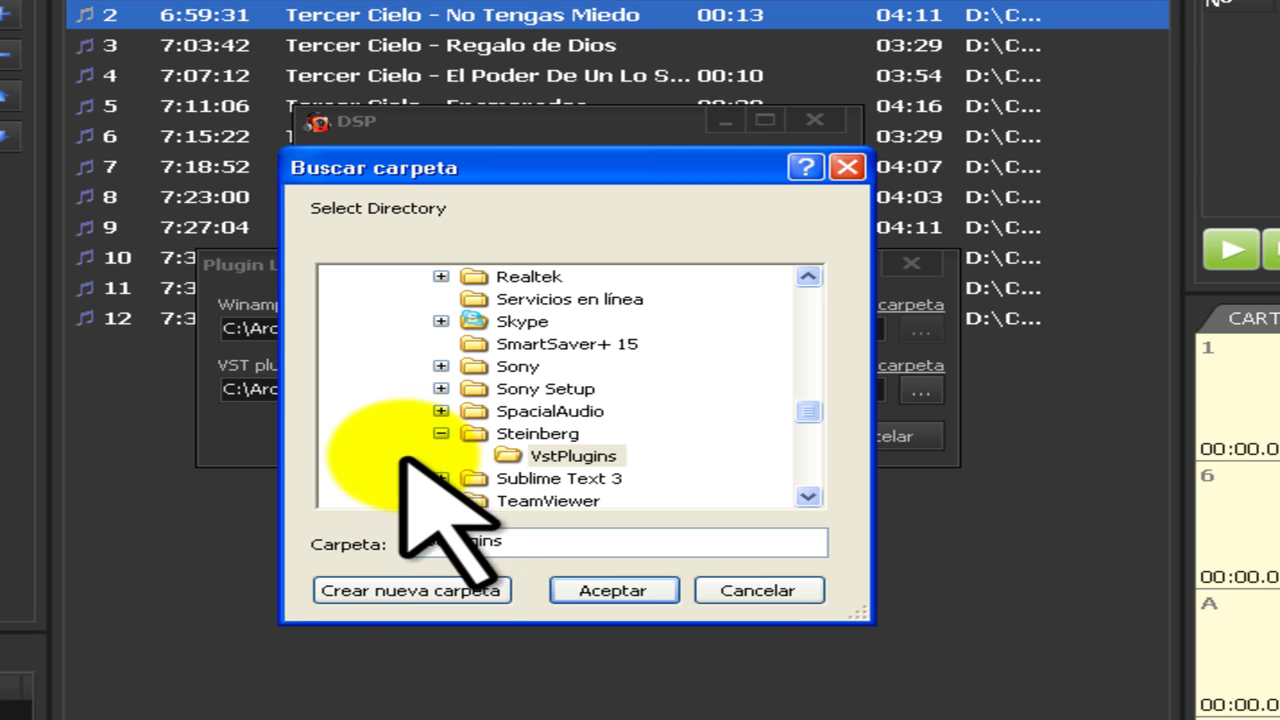
{"action": "left_click", "coordinate": [440, 433]}
{"action": "left_click_drag", "start_coordinate": [809, 418], "coordinate": [800, 303]}
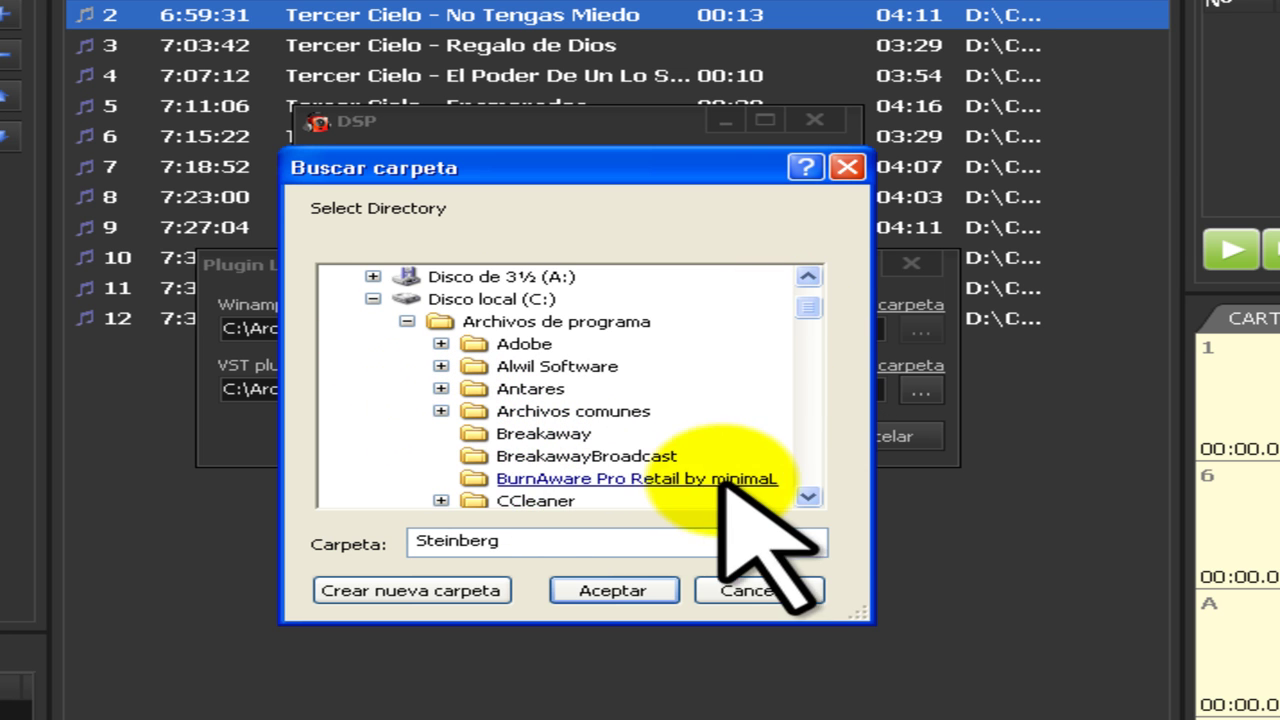
{"action": "left_click", "coordinate": [808, 495]}
{"action": "left_click_drag", "start_coordinate": [808, 495], "coordinate": [808, 495]}
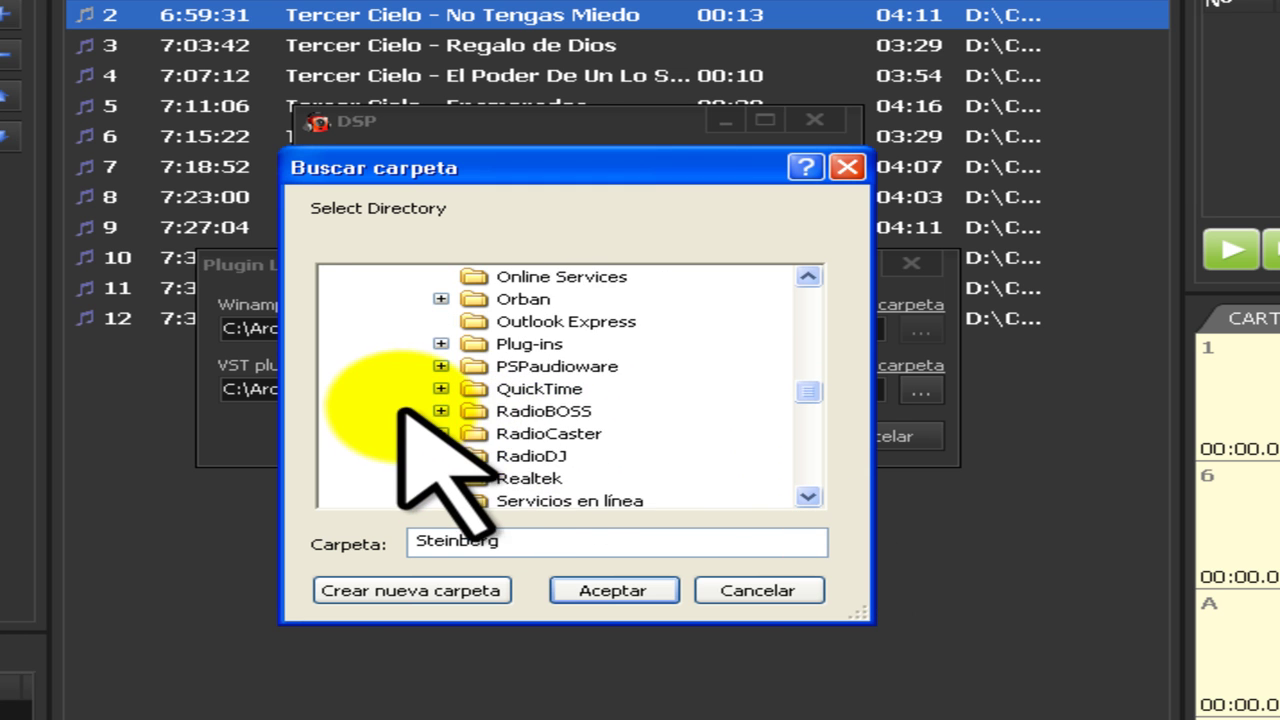
{"action": "left_click", "coordinate": [441, 410]}
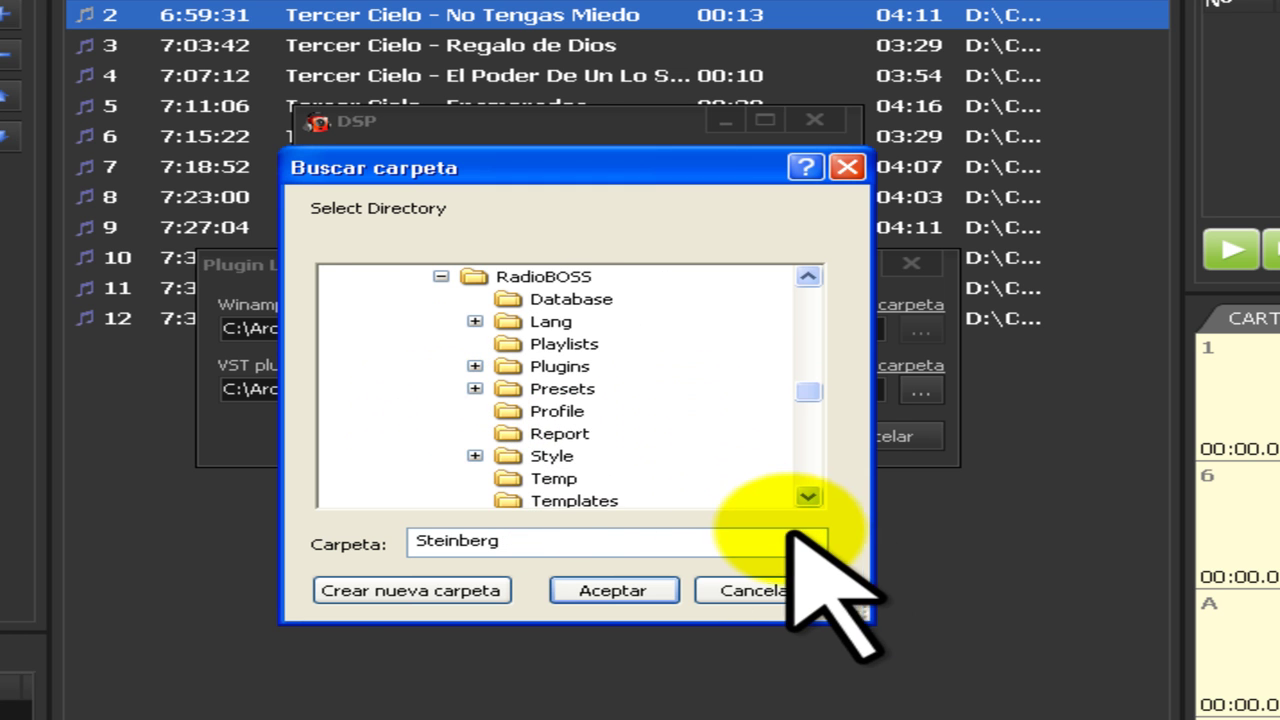
{"action": "left_click_drag", "start_coordinate": [808, 493], "coordinate": [808, 493]}
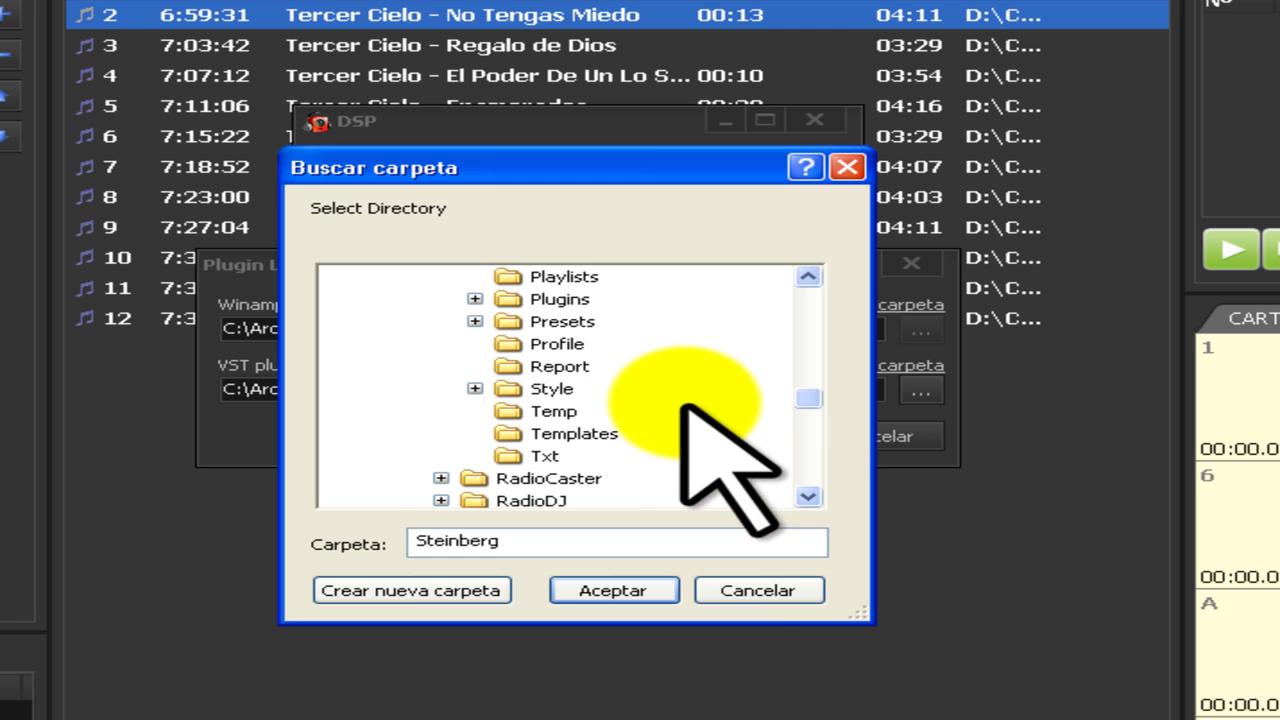
{"action": "left_click", "coordinate": [475, 299]}
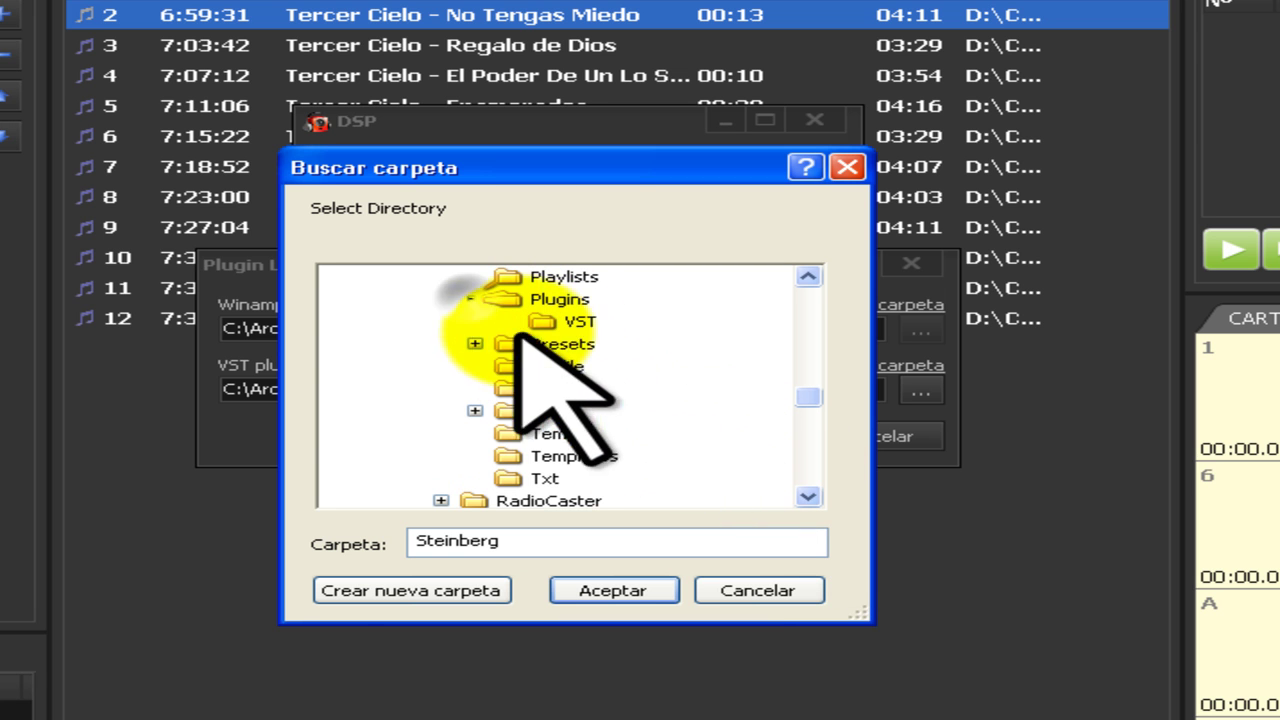
{"action": "left_click", "coordinate": [580, 320]}
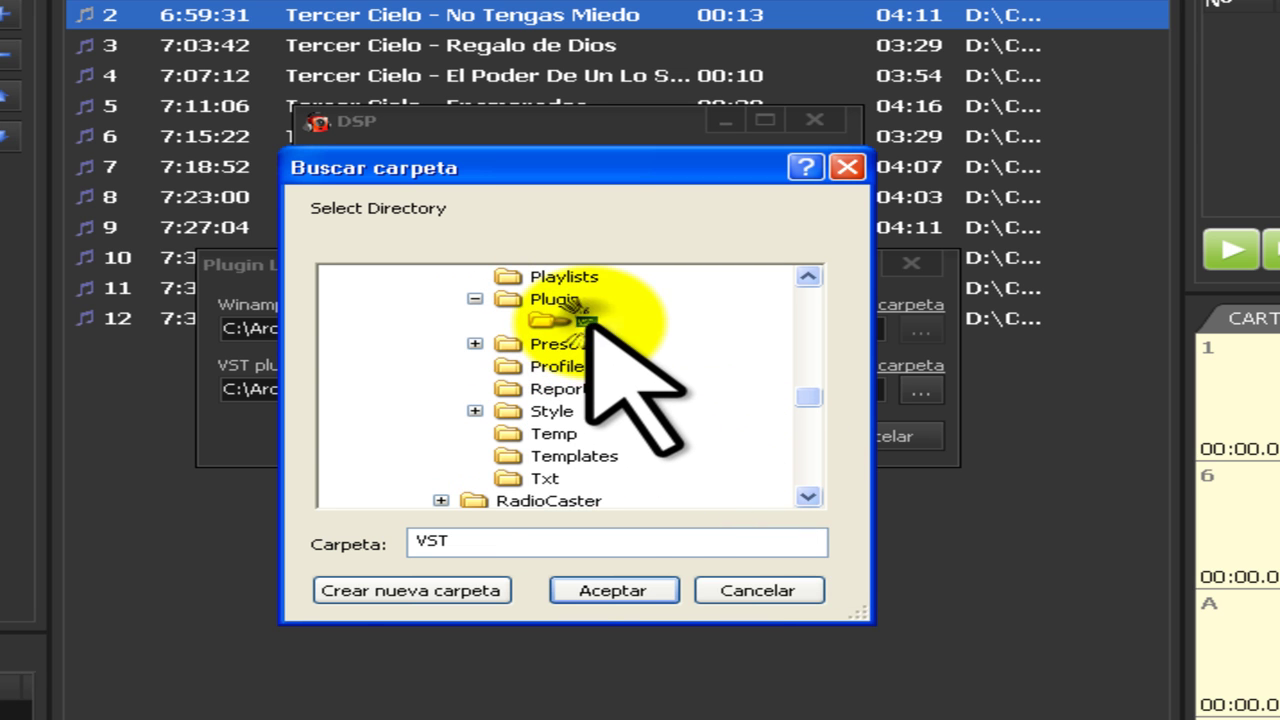
{"action": "left_click", "coordinate": [605, 590]}
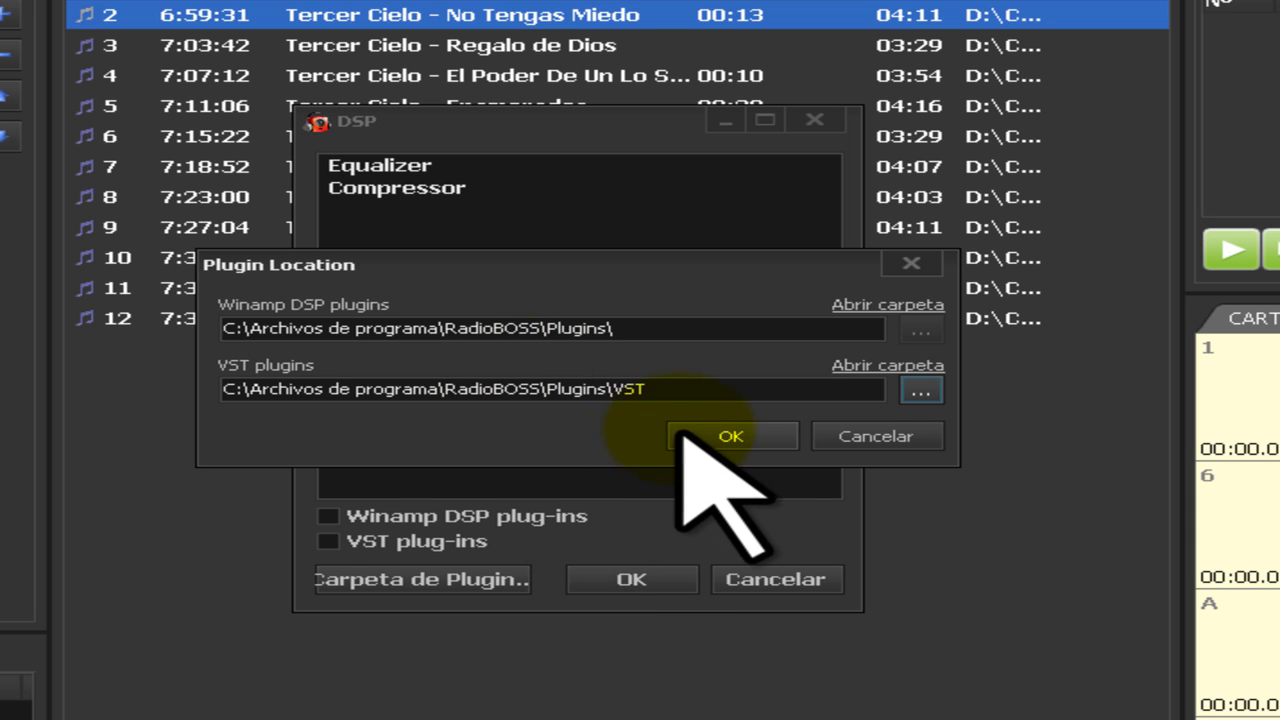
{"action": "left_click", "coordinate": [727, 438]}
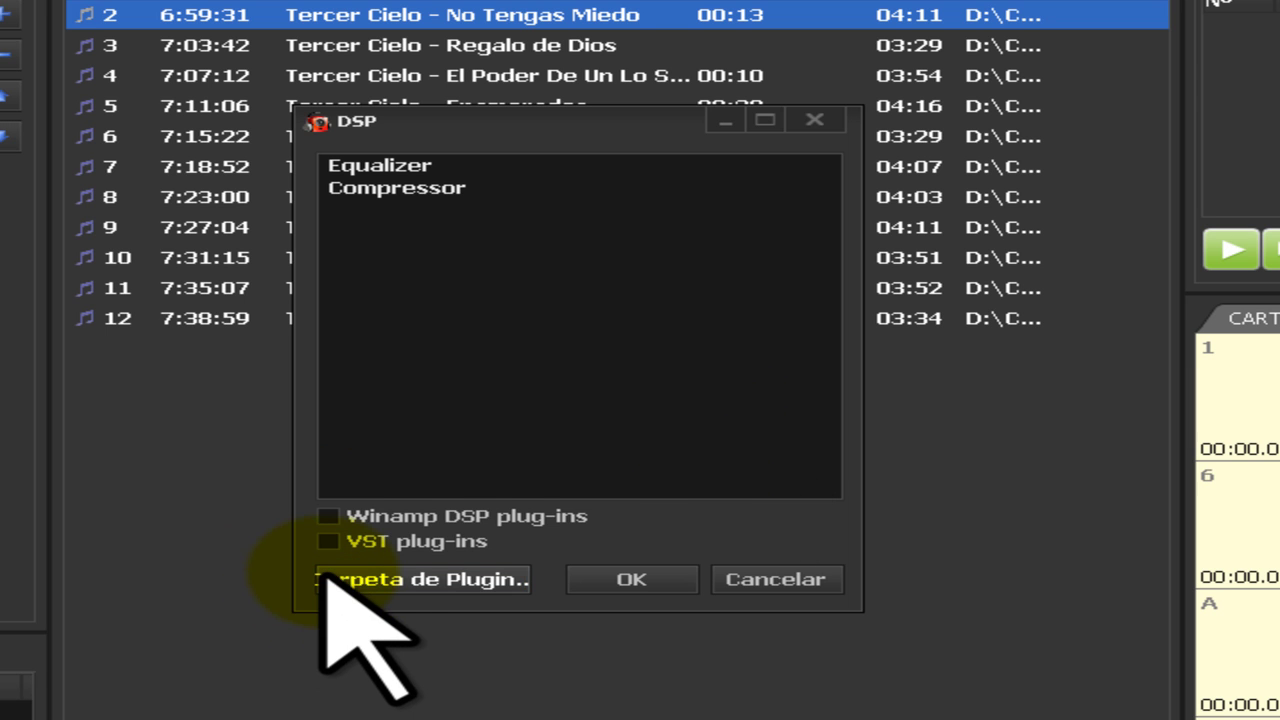
Include VST plug-ins in the available effects, add JB Broadcast [jb_broadcast.dll] to the active DSP list, and open its processor window.
{"action": "left_click", "coordinate": [327, 541]}
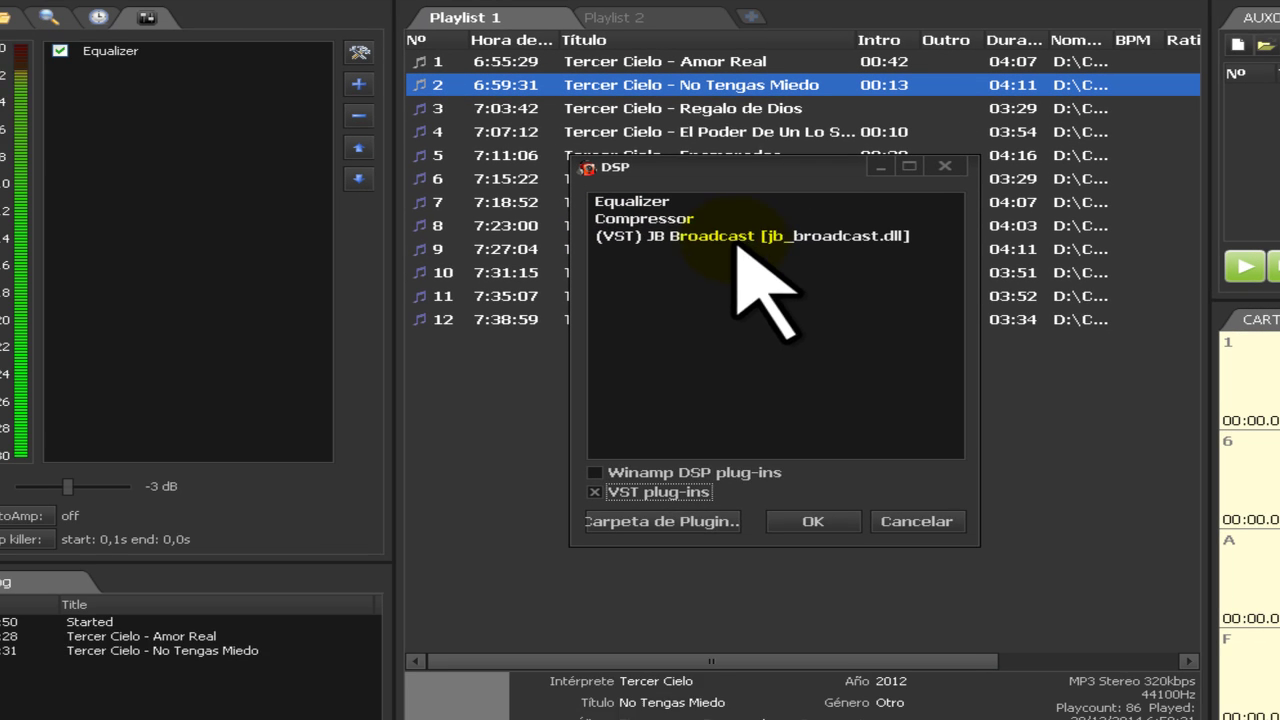
{"action": "left_click", "coordinate": [730, 237]}
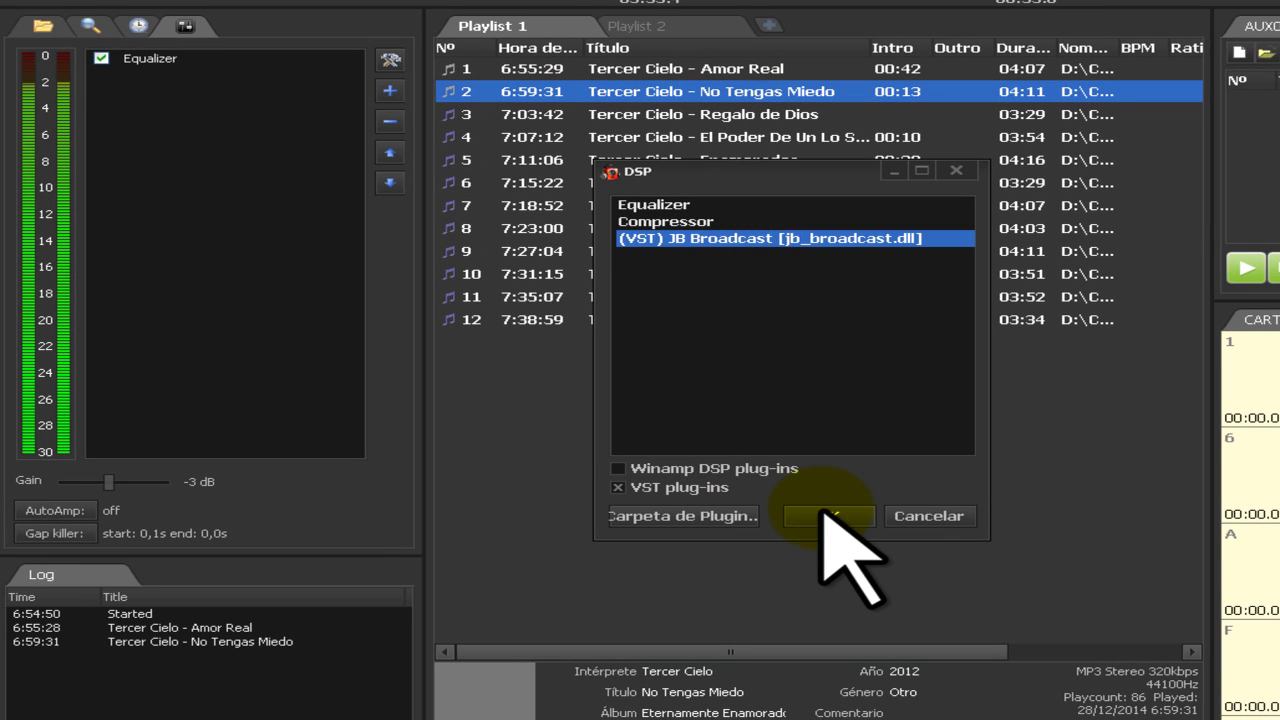
{"action": "left_click", "coordinate": [828, 515]}
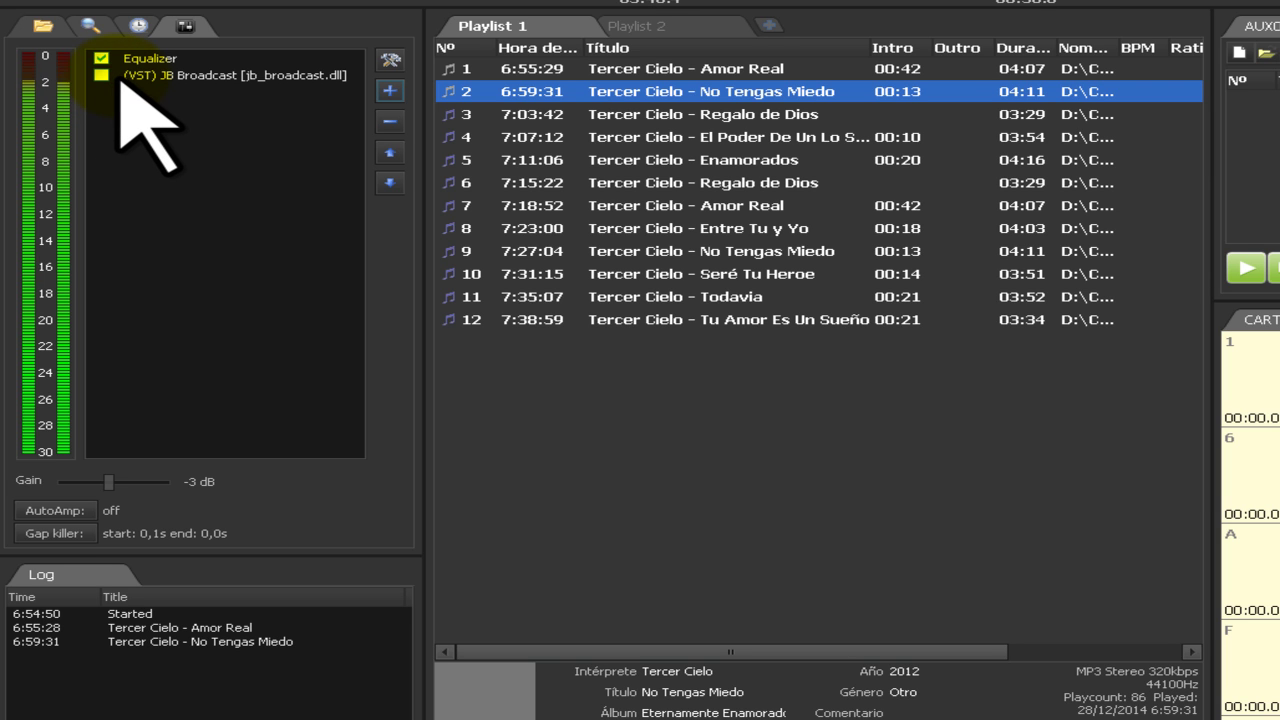
{"action": "double_click", "coordinate": [205, 75]}
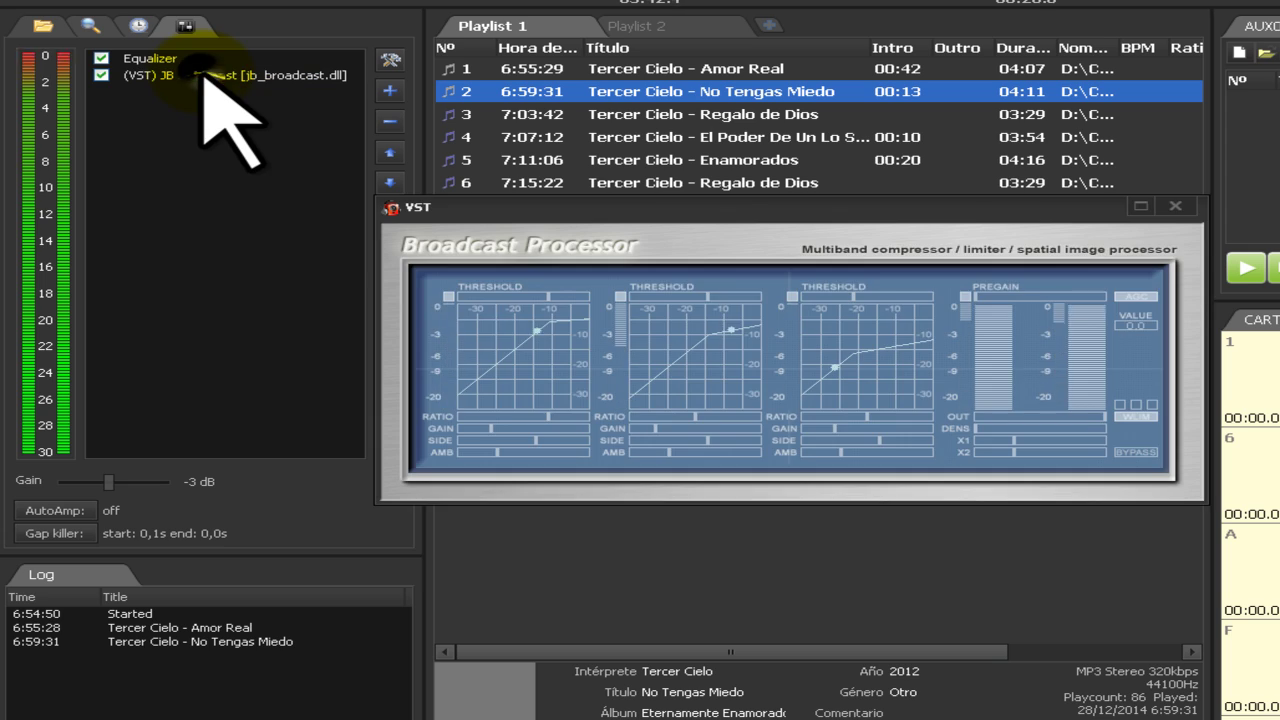